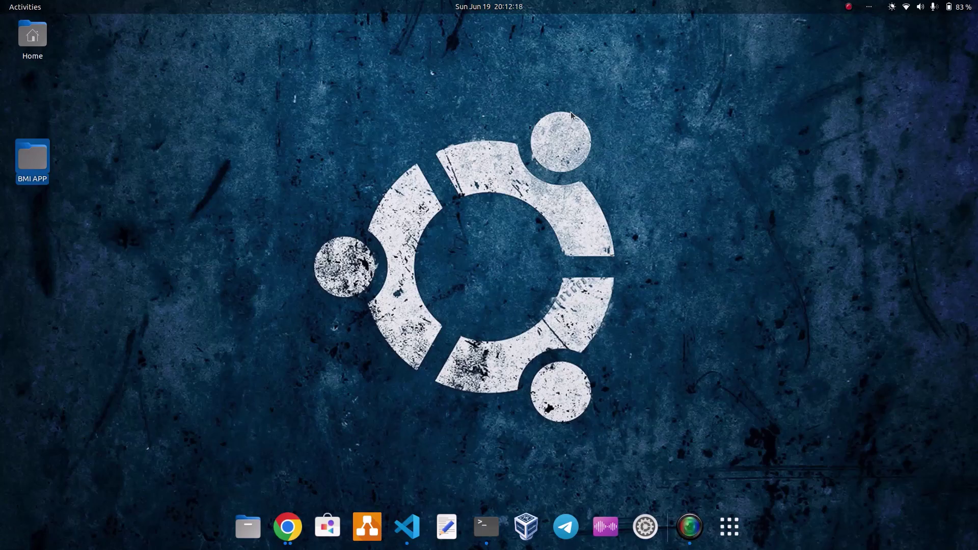
Step: Export the CodePen BMI Calculator pen as a zip and save it in BMI APP
{"action": "left_click", "coordinate": [284, 529]}
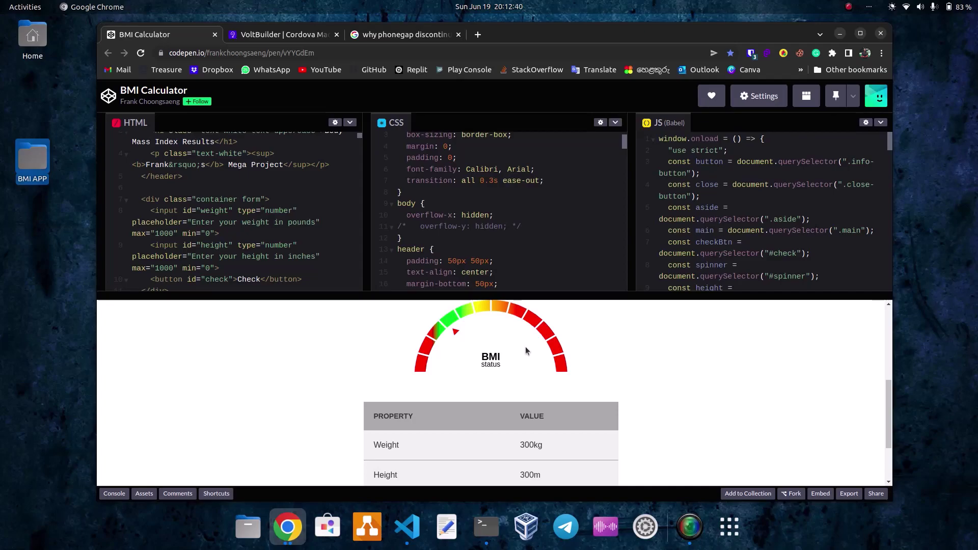
{"action": "scroll", "coordinate": [713, 406], "scroll_direction": "down", "scroll_amount": 2}
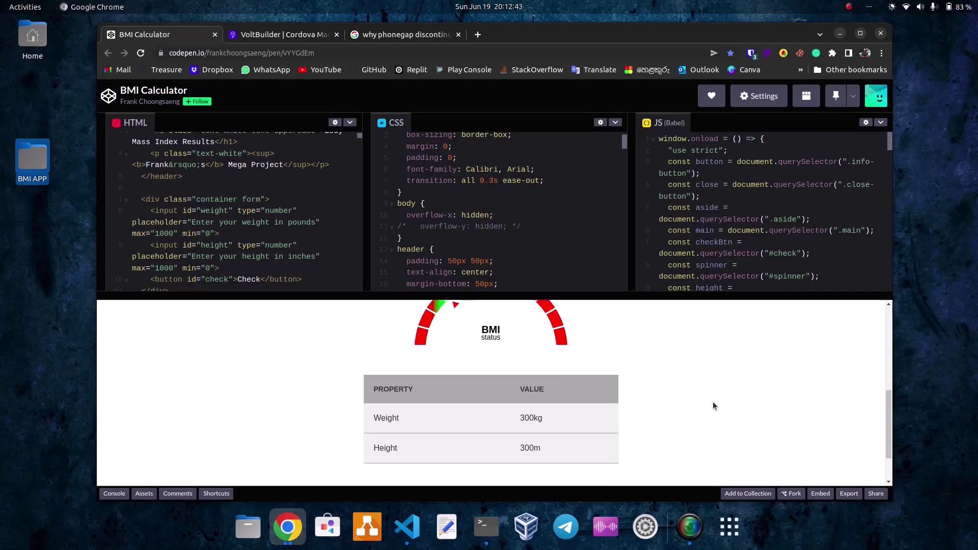
{"action": "left_click", "coordinate": [849, 493]}
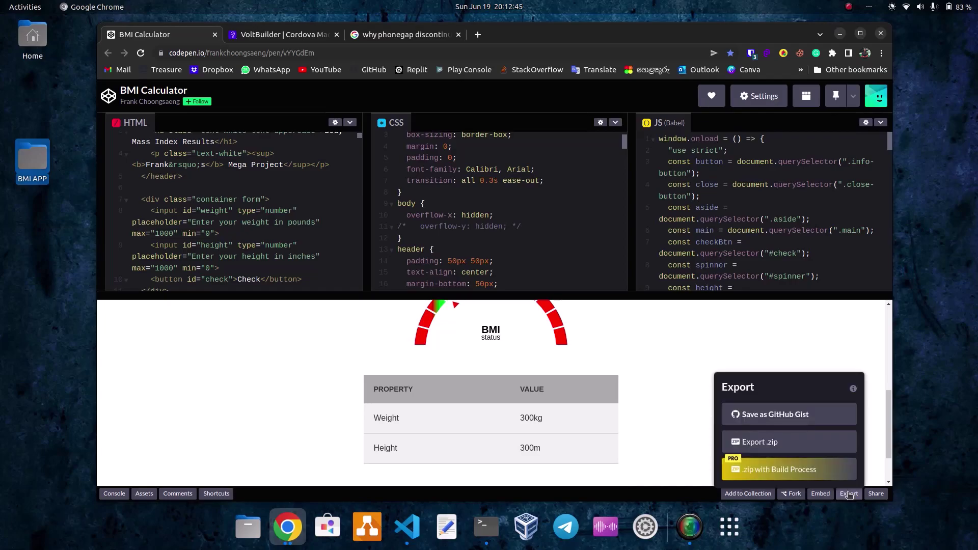
{"action": "left_click", "coordinate": [782, 444]}
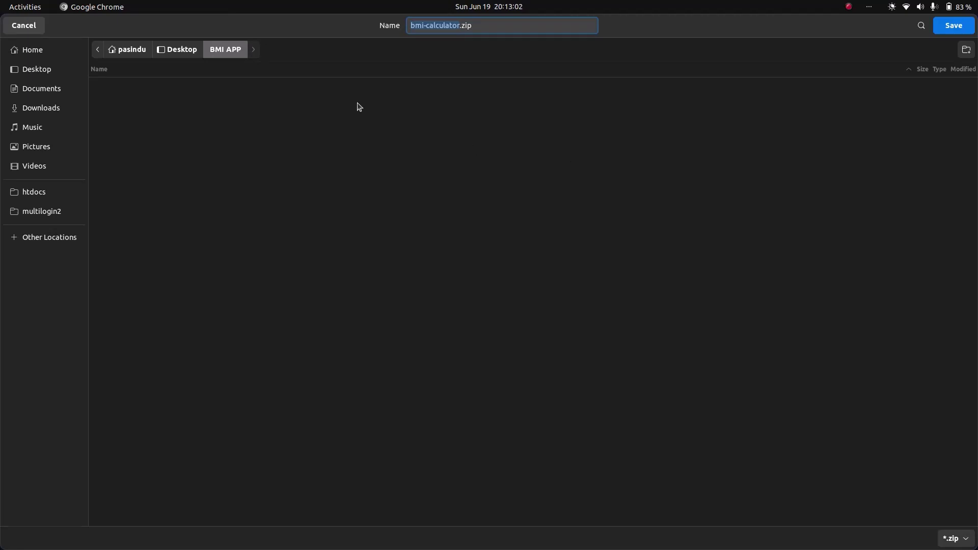
{"action": "left_click", "coordinate": [952, 29]}
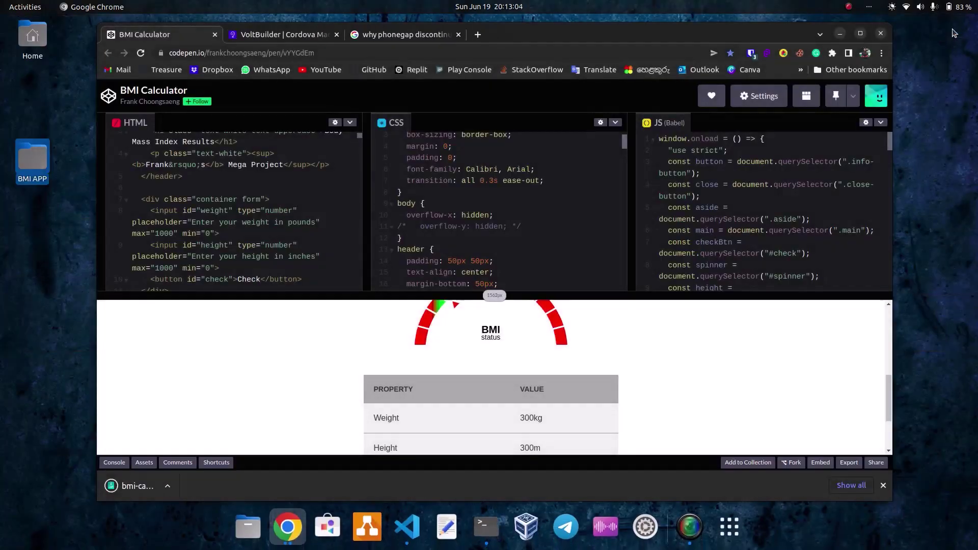
Step: Extract bmi-calculator.zip in place inside the BMI APP folder
{"action": "double_click", "coordinate": [35, 162]}
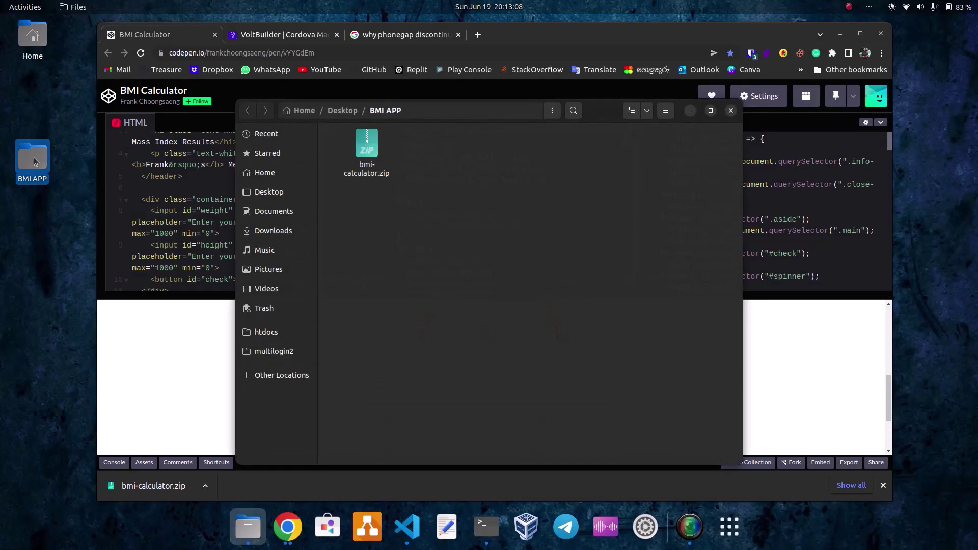
{"action": "left_click", "coordinate": [371, 151]}
{"action": "right_click", "coordinate": [363, 150]}
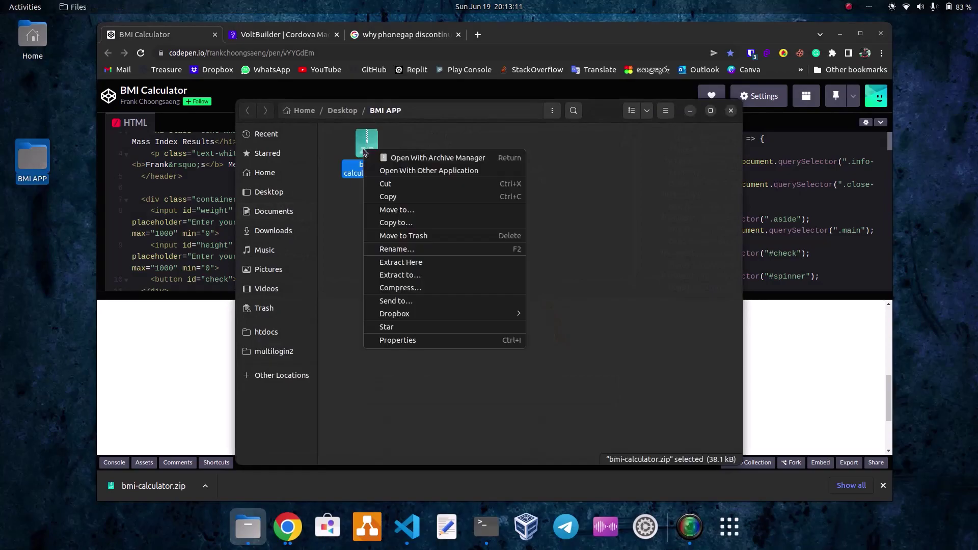
{"action": "left_click", "coordinate": [412, 262]}
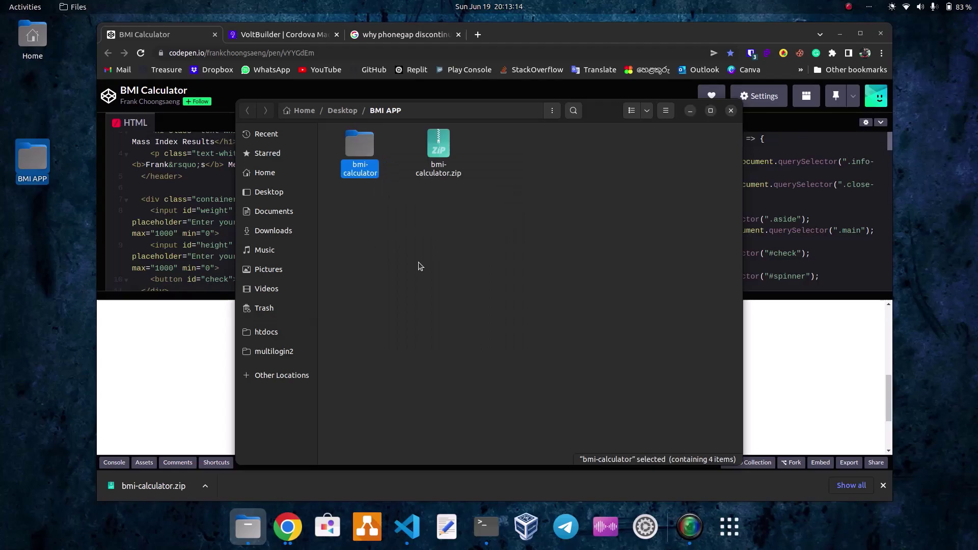
Step: Select index.html, script.js and style.css in bmi-calculator/dist, then return to BMI APP
{"action": "double_click", "coordinate": [366, 151]}
{"action": "double_click", "coordinate": [352, 147]}
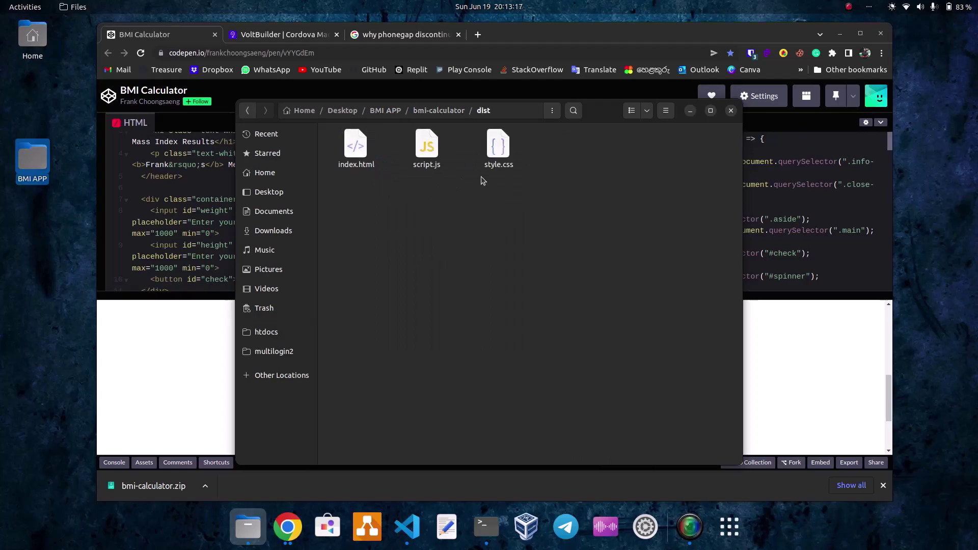
{"action": "left_click_drag", "start_coordinate": [537, 188], "coordinate": [337, 127]}
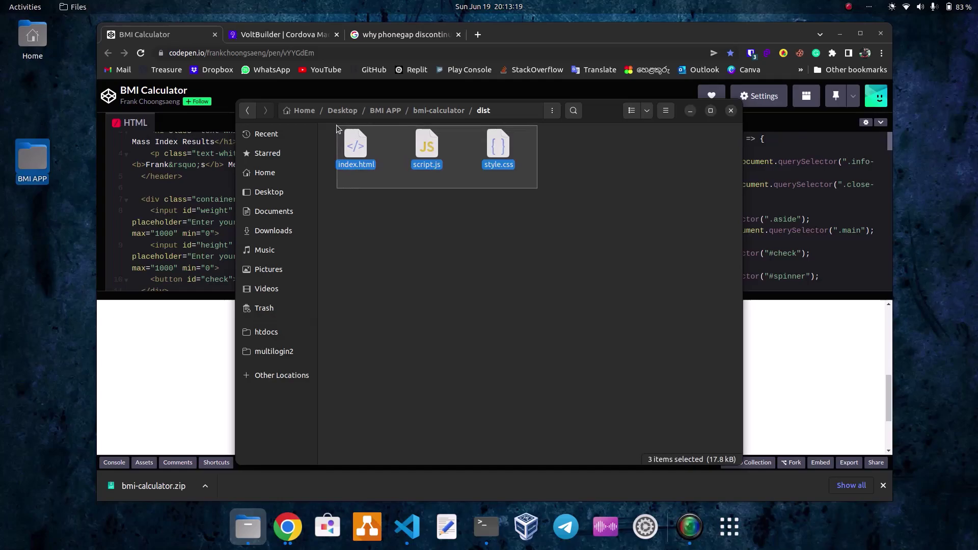
{"action": "left_click", "coordinate": [436, 211]}
{"action": "left_click_drag", "start_coordinate": [561, 210], "coordinate": [327, 129]}
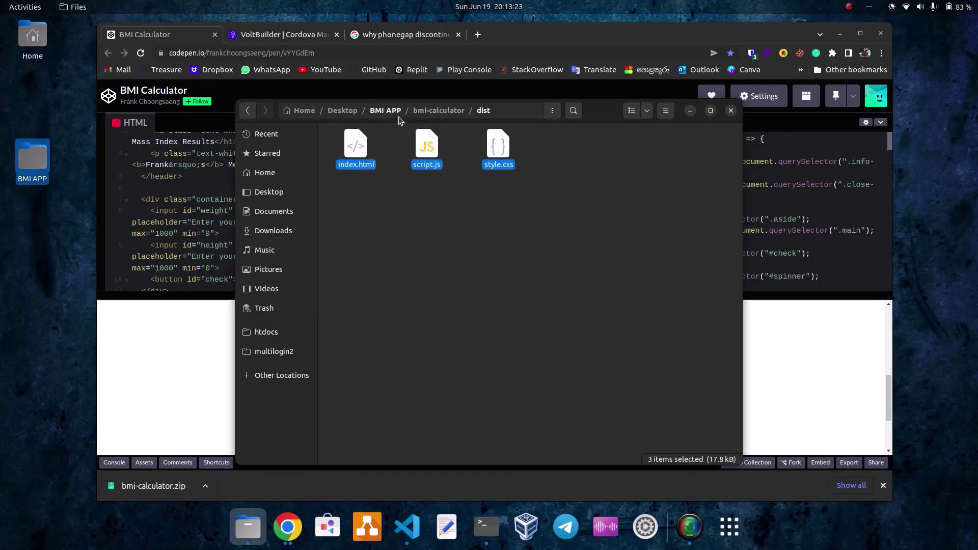
{"action": "left_click", "coordinate": [387, 110]}
Step: Create a new folder named BMIAPP in BMI APP and open it
{"action": "right_click", "coordinate": [487, 209]}
{"action": "left_click", "coordinate": [509, 213]}
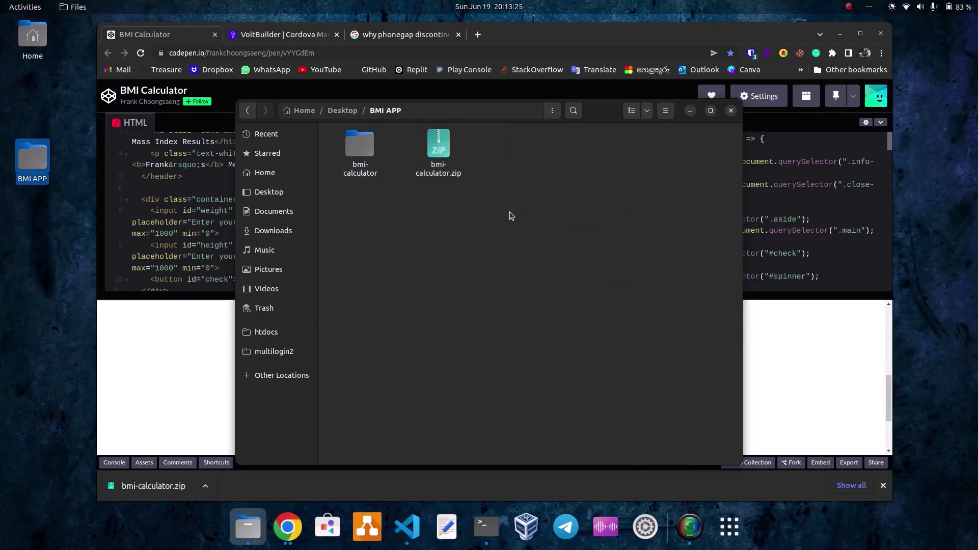
{"action": "type", "text": "BM"}
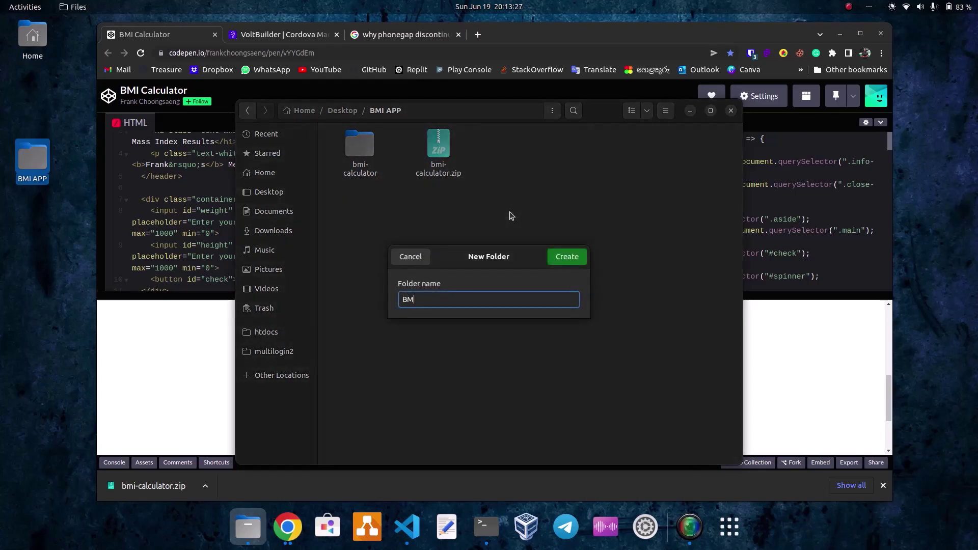
{"action": "type", "text": "I"}
{"action": "type", "text": "APP"}
{"action": "key", "text": "Return"}
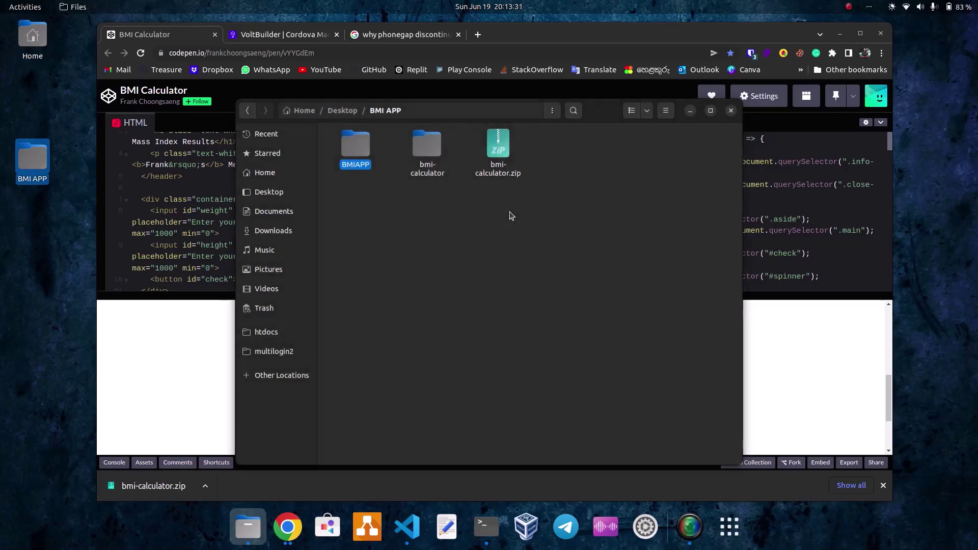
{"action": "key", "text": "Return"}
Step: Paste the three project files into BMIAPP, then go back and select the folder
{"action": "right_click", "coordinate": [494, 202]}
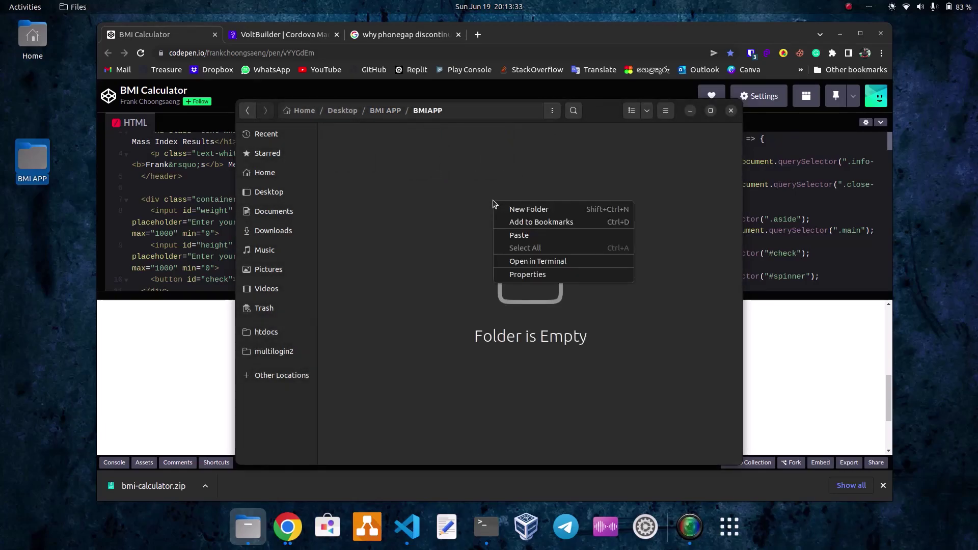
{"action": "left_click", "coordinate": [523, 238]}
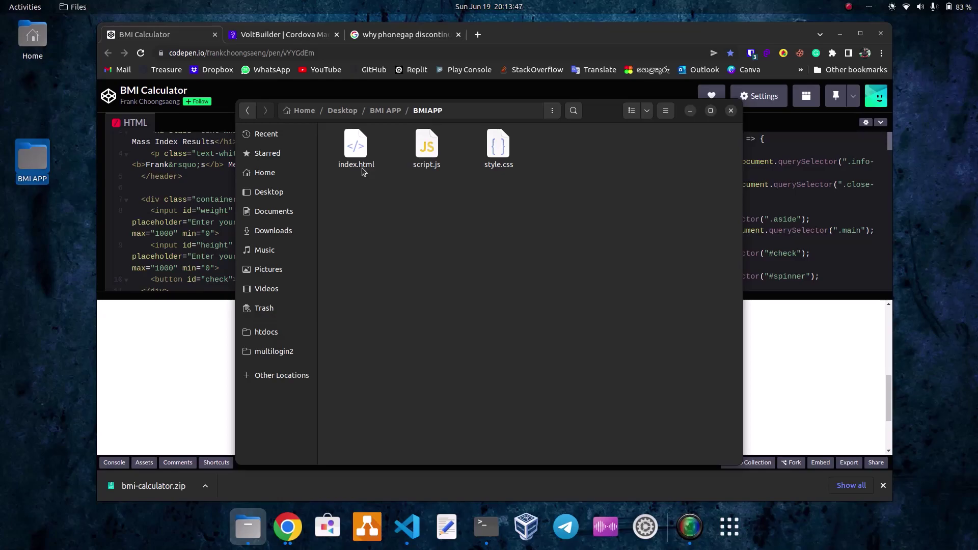
{"action": "key", "text": "alt+Up"}
{"action": "left_click", "coordinate": [375, 191]}
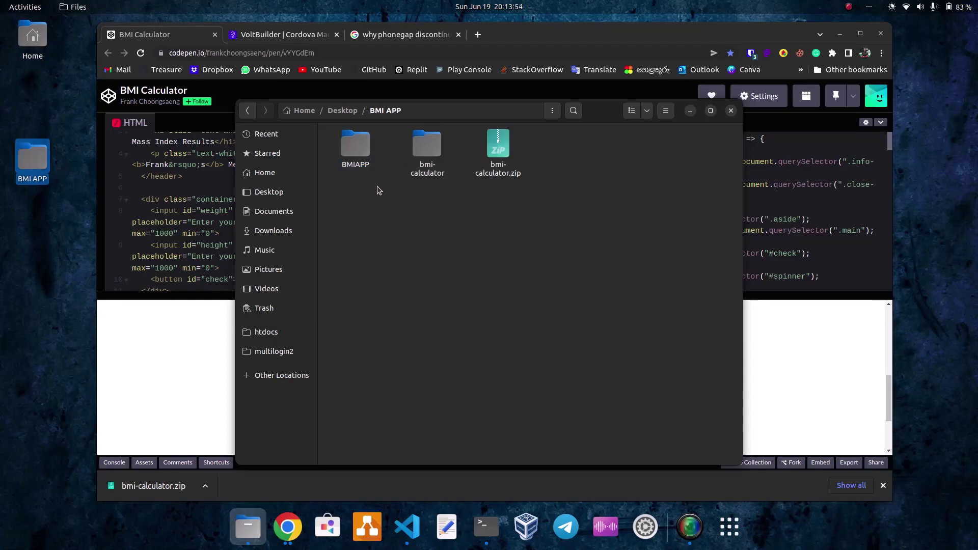
Step: Compress the BMIAPP folder into BMIAPP.zip and switch to the VoltBuilder tab
{"action": "right_click", "coordinate": [358, 151]}
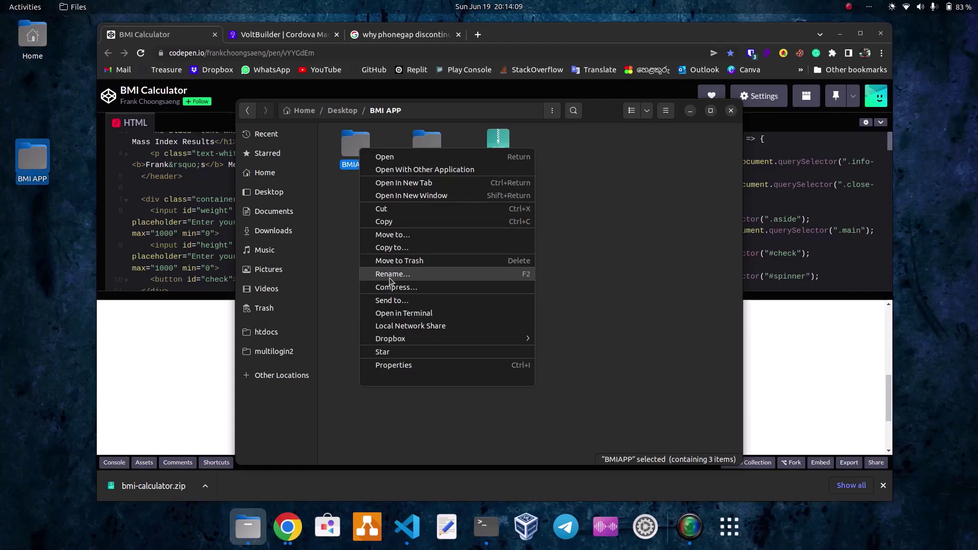
{"action": "left_click", "coordinate": [419, 287]}
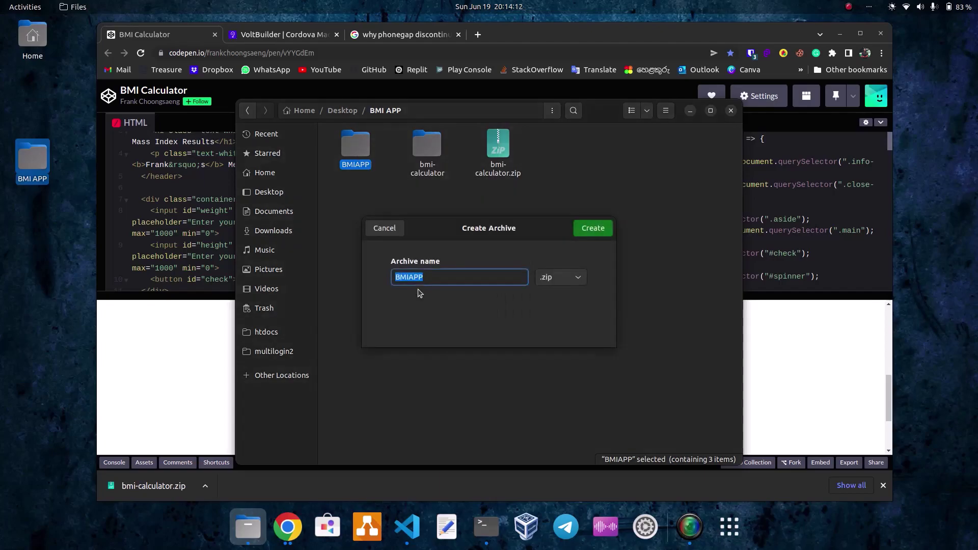
{"action": "left_click", "coordinate": [591, 230]}
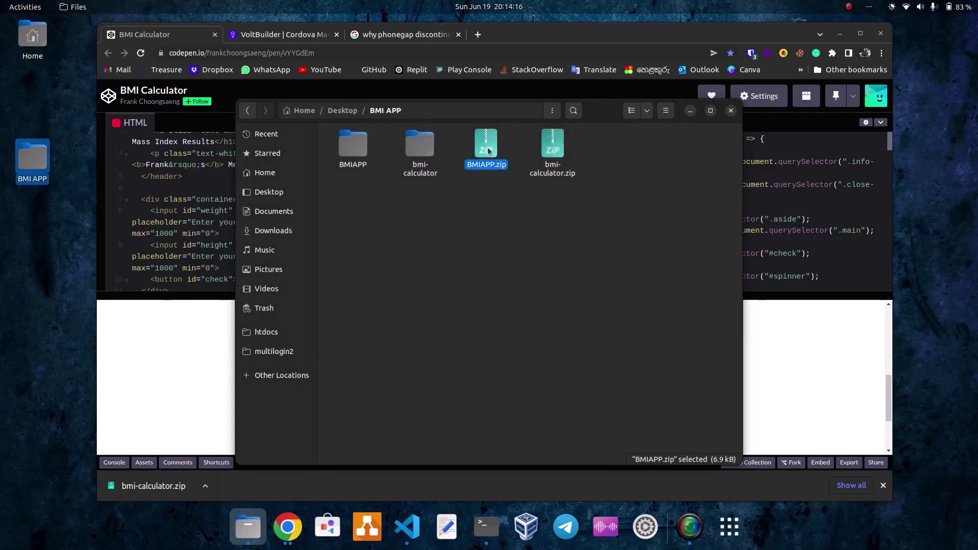
{"action": "left_click", "coordinate": [278, 36]}
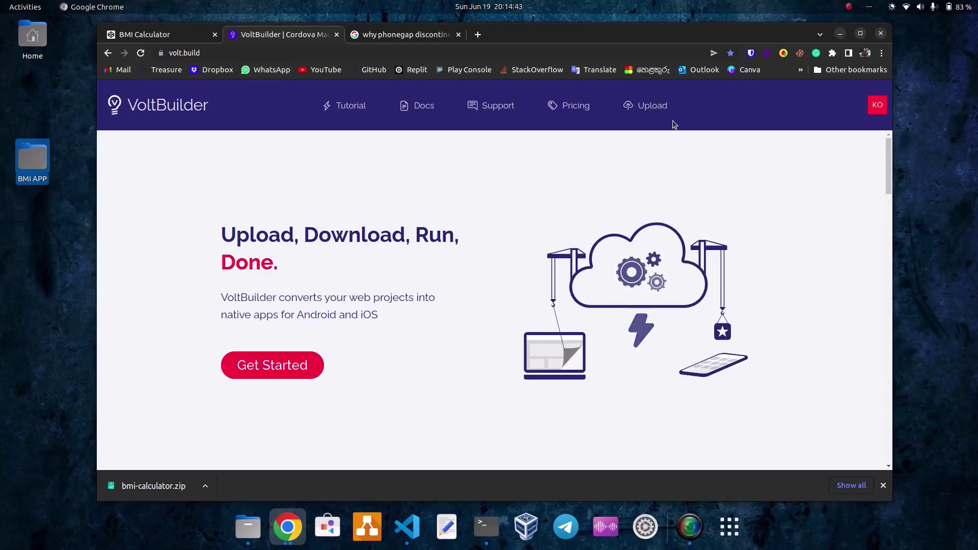
Step: Go to VoltBuilder's app upload page through the account menu
{"action": "left_click", "coordinate": [876, 104]}
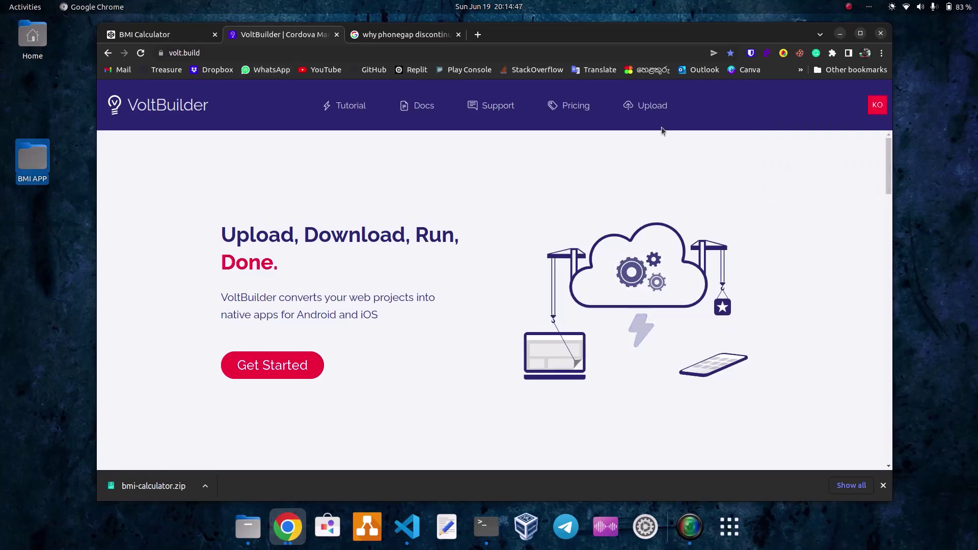
{"action": "left_click", "coordinate": [641, 106]}
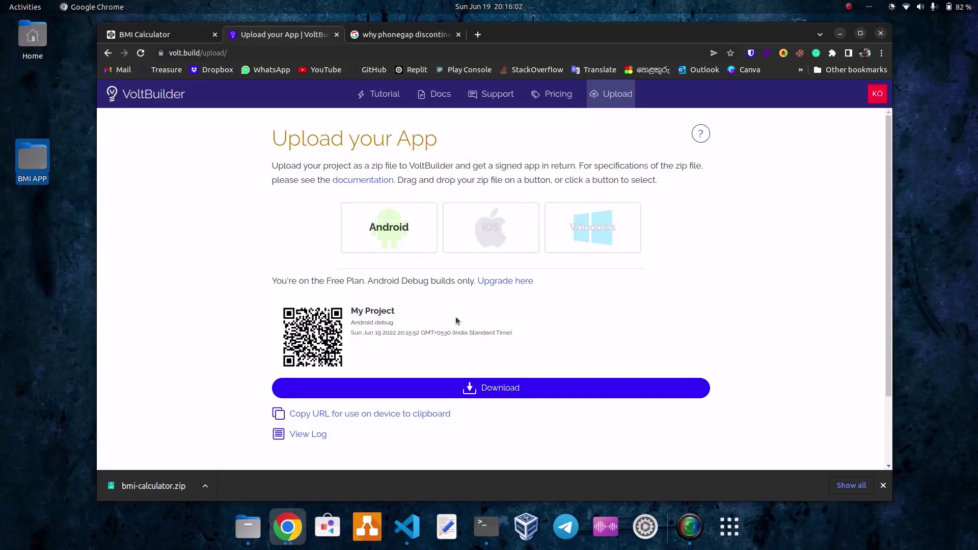
{"action": "scroll", "coordinate": [456, 322], "scroll_direction": "down", "scroll_amount": 1}
Step: Save the Android debug APK from VoltBuilder into BMI APP, then open that folder
{"action": "left_click", "coordinate": [489, 340]}
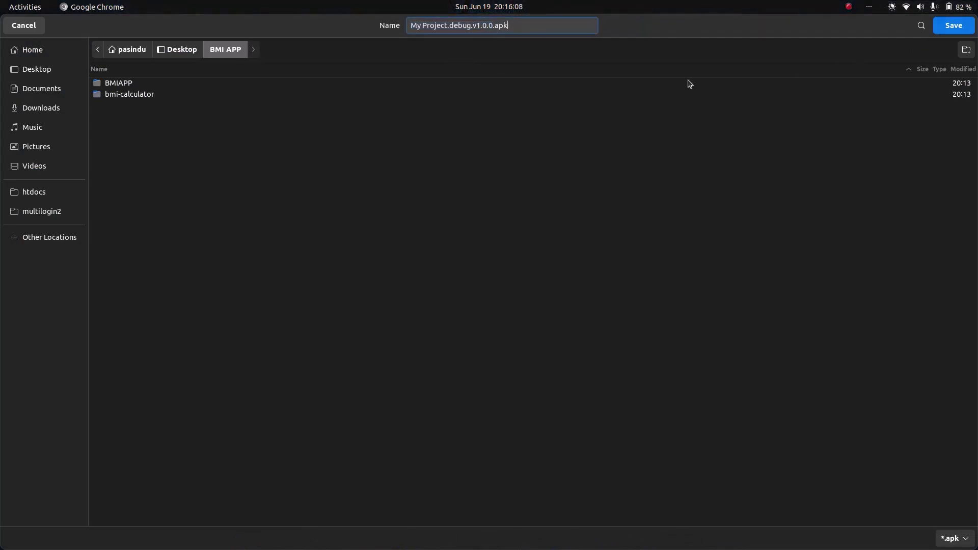
{"action": "left_click", "coordinate": [953, 28]}
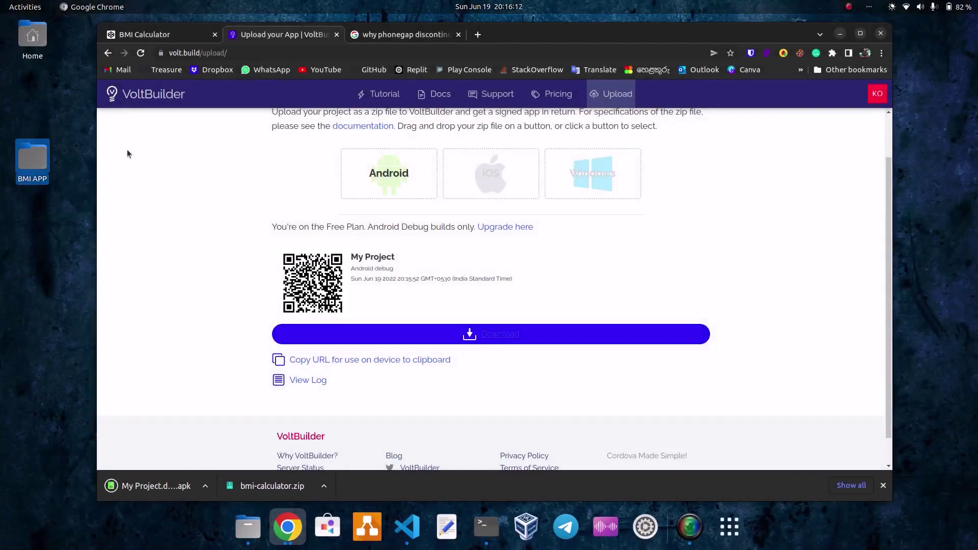
{"action": "double_click", "coordinate": [37, 159]}
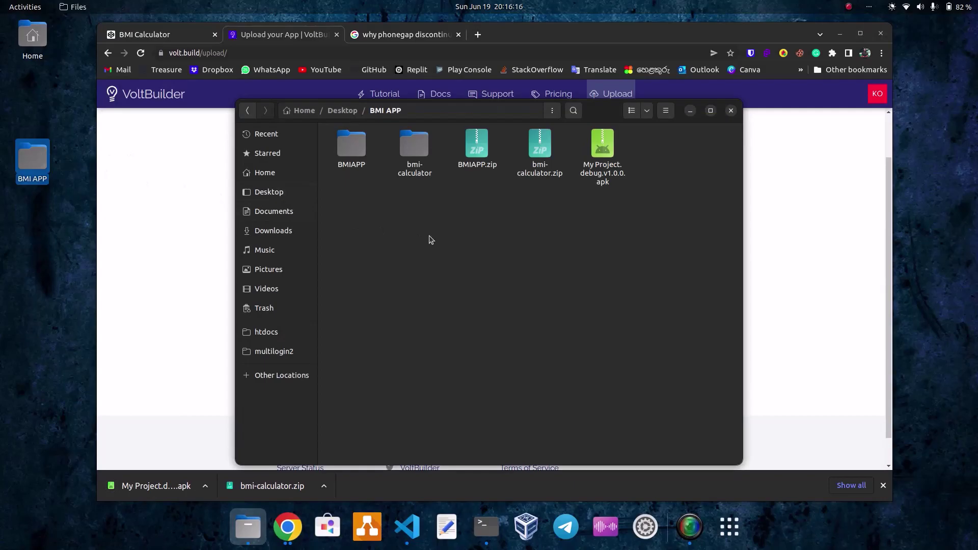
Step: Select the downloaded My Project.debug.v1.0.0.apk file in the BMI APP folder
{"action": "left_click", "coordinate": [603, 153]}
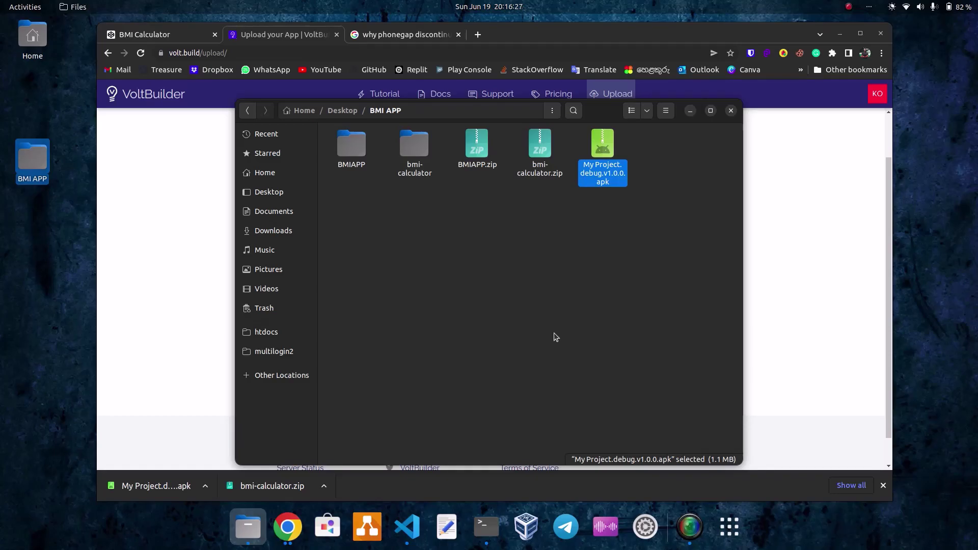
{"action": "left_click", "coordinate": [555, 337]}
{"action": "left_click", "coordinate": [614, 160]}
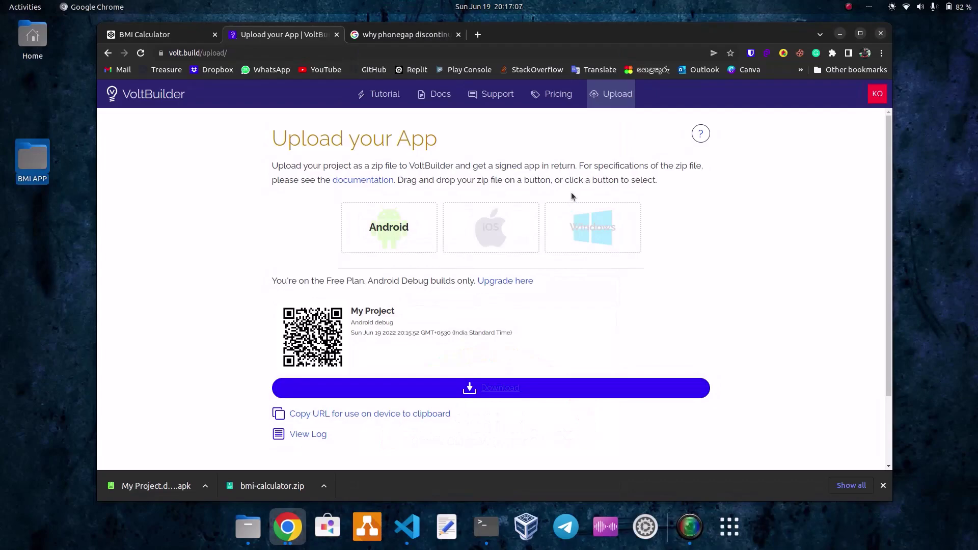
Step: Switch to the 'why phonegap discontinued' search tab, then minimize the browser
{"action": "left_click", "coordinate": [410, 37]}
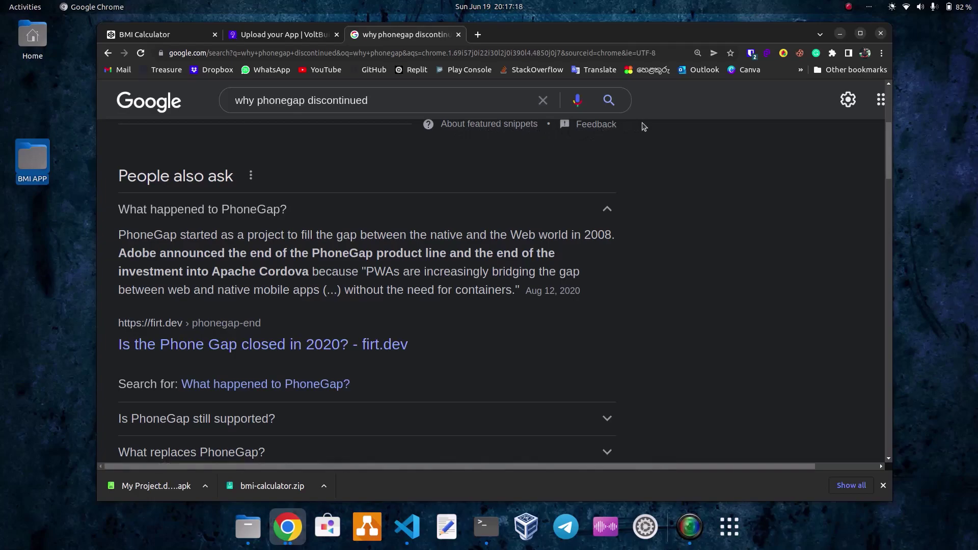
{"action": "left_click", "coordinate": [839, 34]}
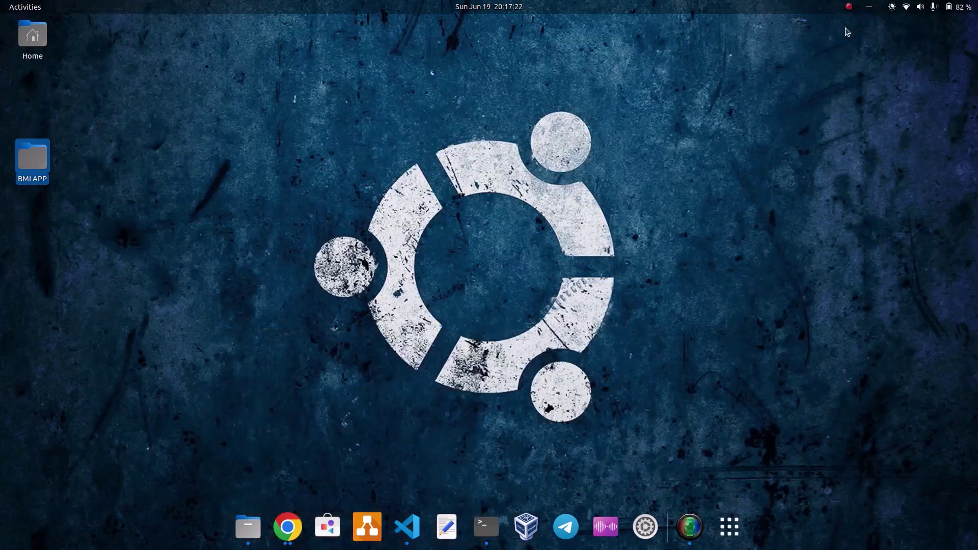